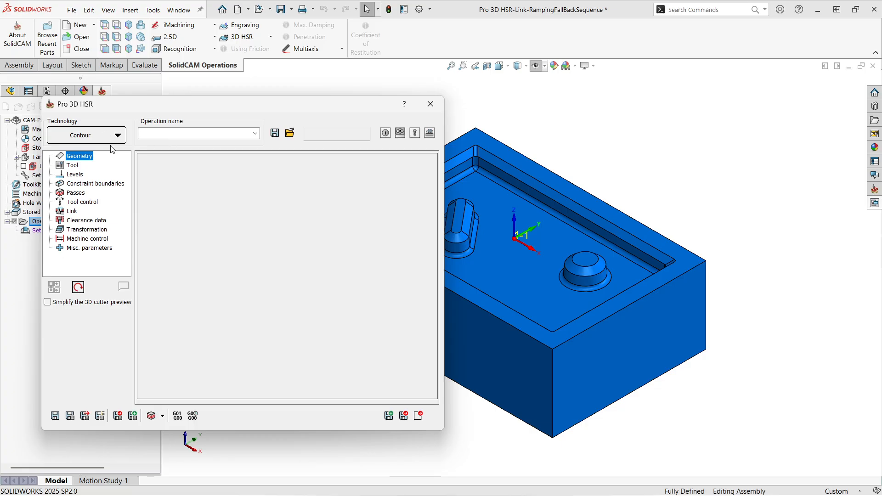
Examine the ramp types available in the contour operation's link ramping settings.
{"action": "left_click", "coordinate": [73, 213]}
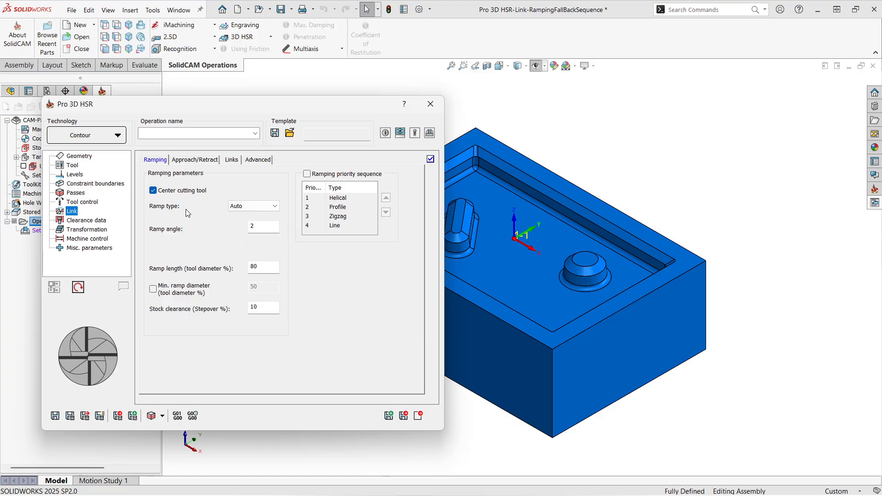
{"action": "left_click", "coordinate": [266, 205]}
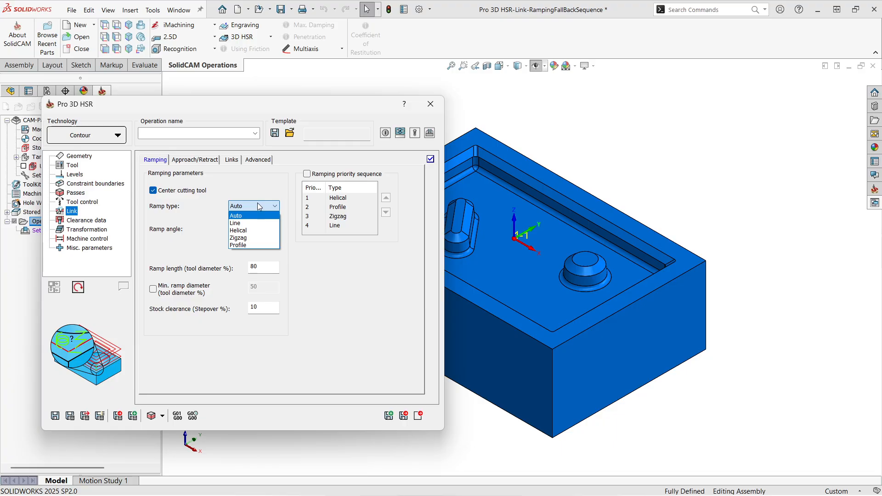
{"action": "left_click", "coordinate": [273, 195]}
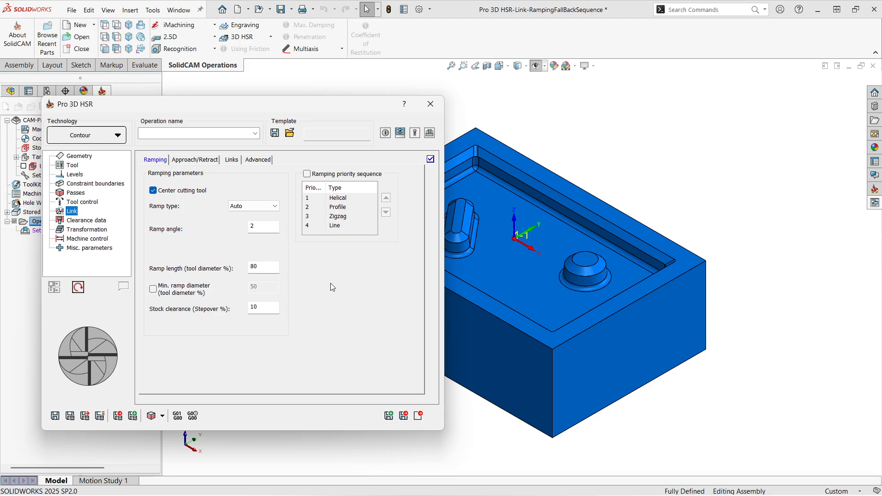
{"action": "left_click", "coordinate": [258, 206]}
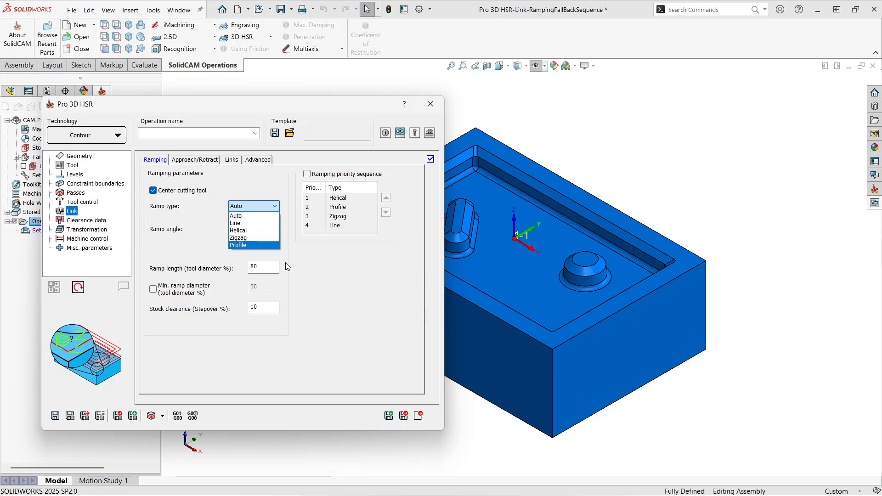
{"action": "left_click", "coordinate": [315, 279]}
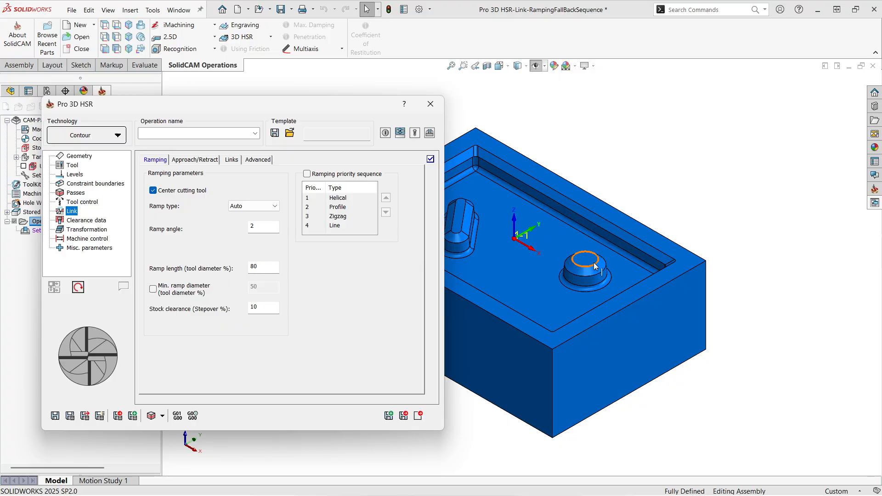
Assign a milling tool to the contour operation and turn off the use of constraint boundaries.
{"action": "scroll", "coordinate": [574, 265], "scroll_direction": "up", "scroll_amount": 1}
{"action": "middle_click_drag", "start_coordinate": [574, 264], "coordinate": [691, 241], "text": "ctrl"}
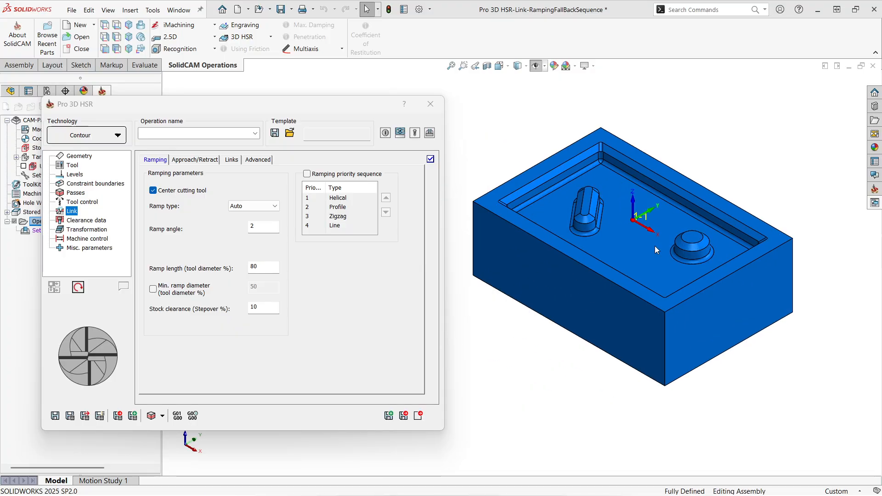
{"action": "left_click", "coordinate": [79, 156]}
{"action": "left_click", "coordinate": [183, 159]}
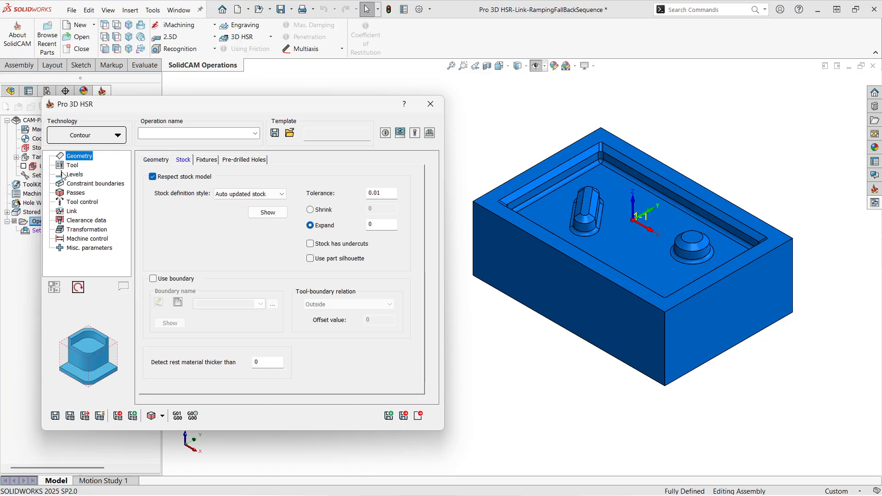
{"action": "left_click", "coordinate": [72, 166]}
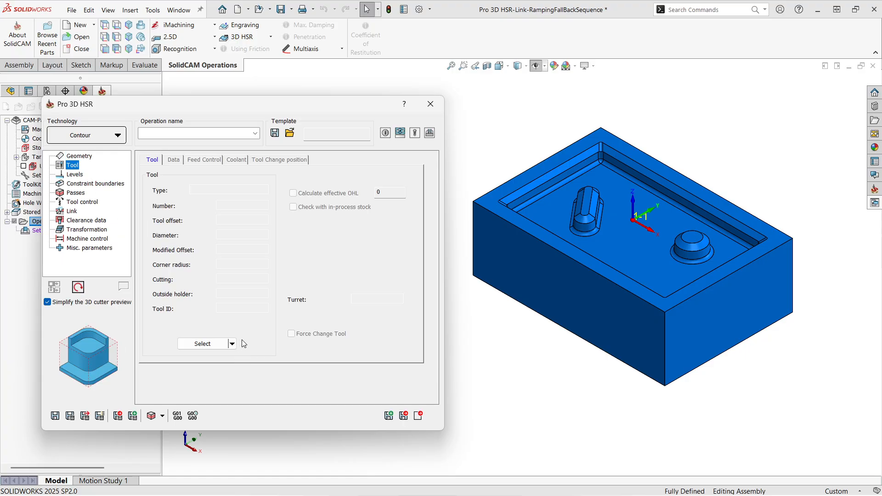
{"action": "left_click", "coordinate": [233, 343]}
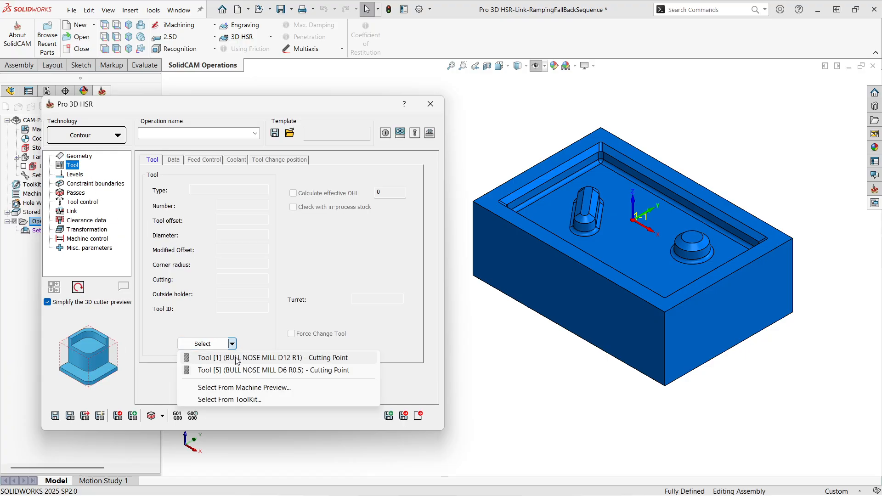
{"action": "left_click", "coordinate": [83, 184]}
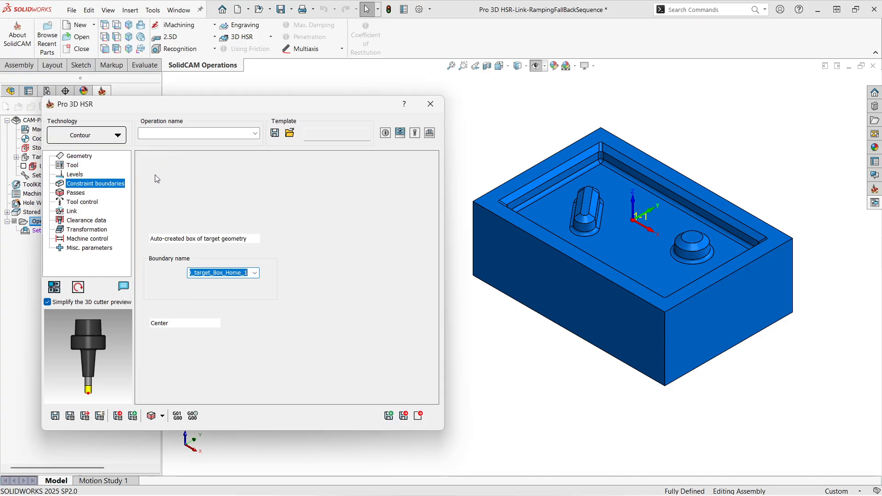
{"action": "left_click", "coordinate": [147, 160]}
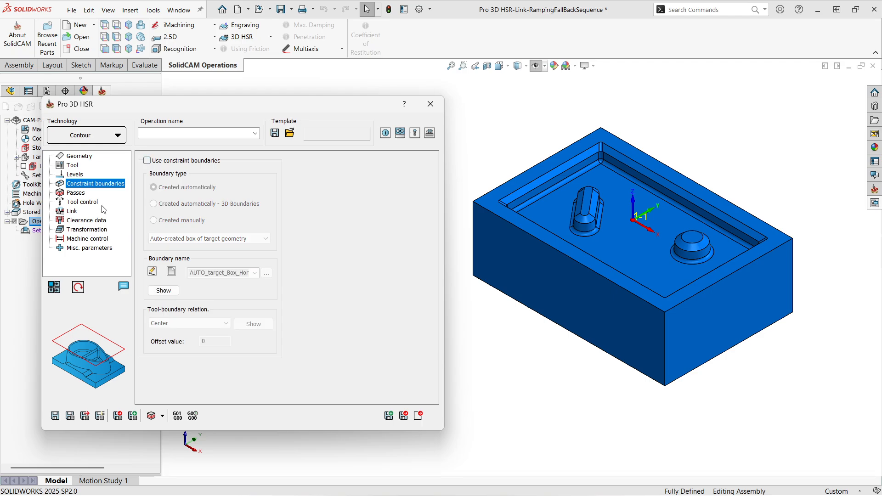
Set the step down of the passes to 1 and save and calculate the contour toolpath.
{"action": "left_click", "coordinate": [77, 194]}
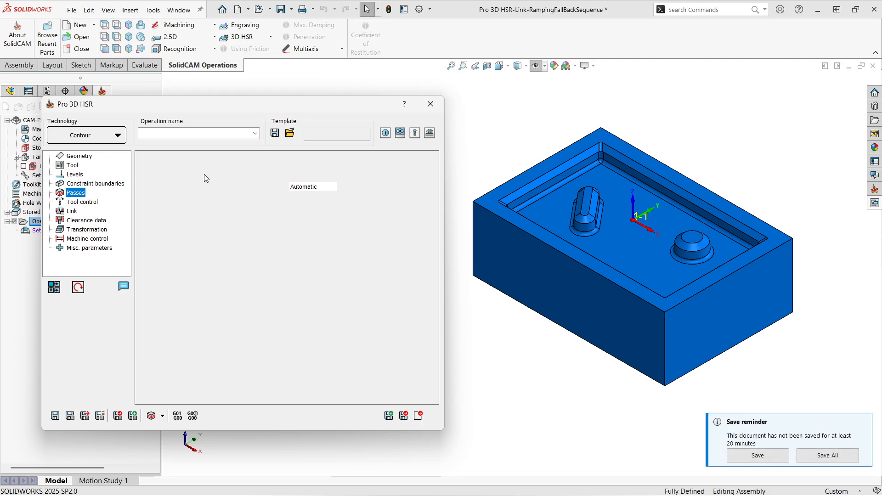
{"action": "left_click_drag", "start_coordinate": [237, 186], "coordinate": [275, 188]}
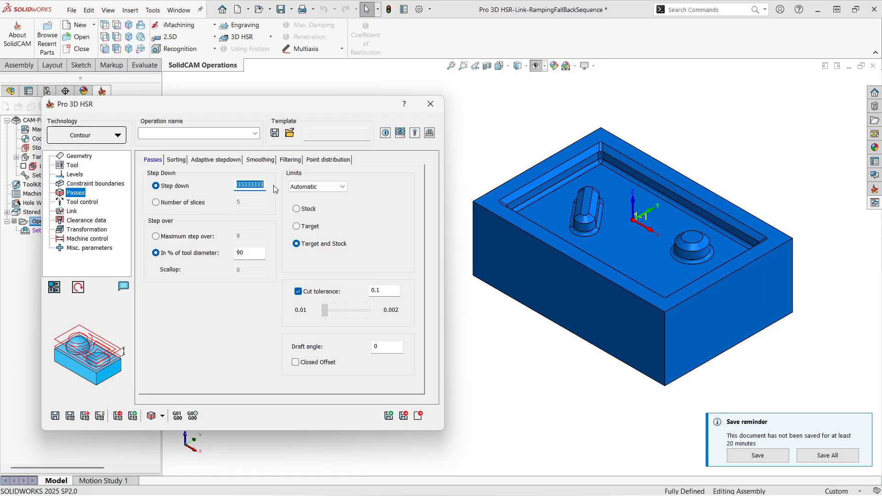
{"action": "type", "text": "1"}
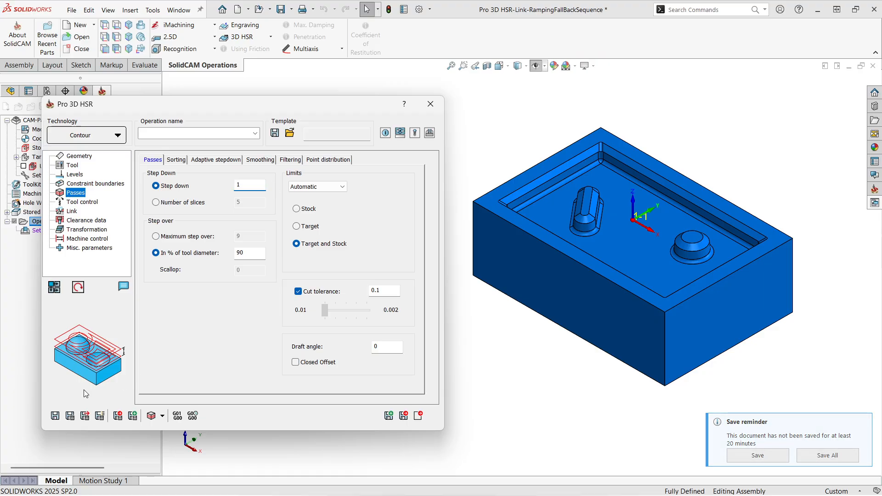
{"action": "left_click", "coordinate": [55, 417]}
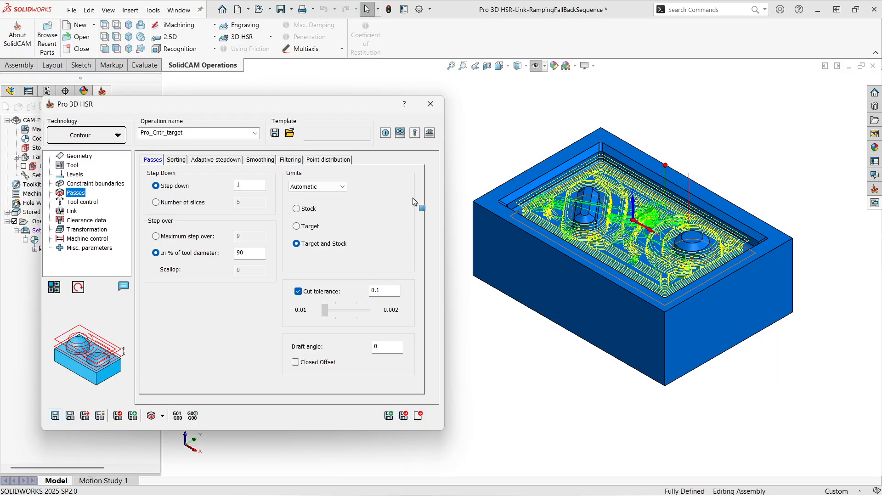
Examine the ramping and linking moves of the calculated toolpath inside the pocket and around both bosses.
{"action": "double_click", "coordinate": [265, 109]}
{"action": "scroll", "coordinate": [635, 186], "scroll_direction": "down", "scroll_amount": 4}
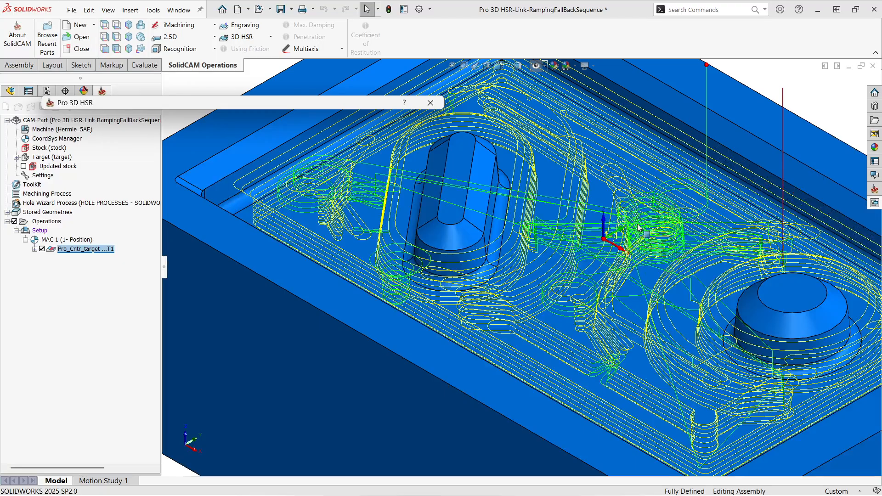
{"action": "middle_click_drag", "start_coordinate": [615, 218], "coordinate": [599, 279]}
{"action": "scroll", "coordinate": [596, 216], "scroll_direction": "up", "scroll_amount": 2}
{"action": "scroll", "coordinate": [600, 278], "scroll_direction": "up", "scroll_amount": 2}
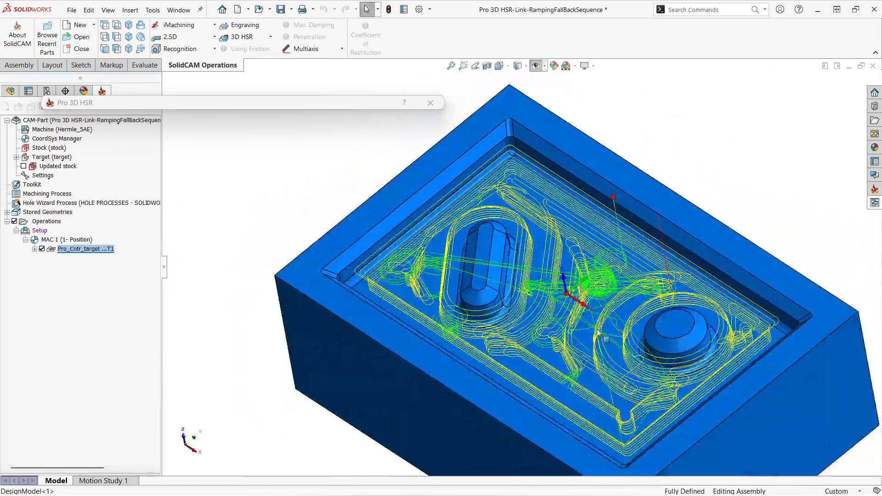
{"action": "scroll", "coordinate": [600, 334], "scroll_direction": "down", "scroll_amount": 3}
{"action": "middle_click_drag", "start_coordinate": [599, 331], "coordinate": [591, 302]}
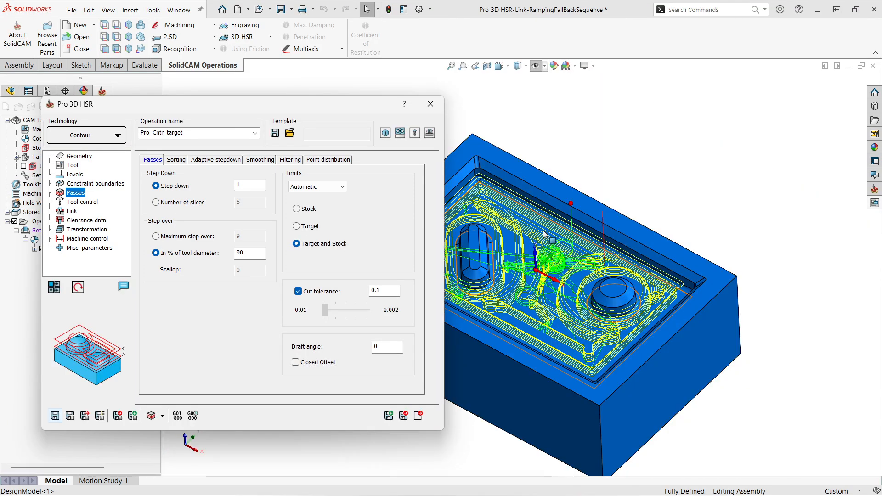
Set the link ramp type to Line, recalculate the operation and inspect the resulting toolpath.
{"action": "left_click", "coordinate": [67, 212]}
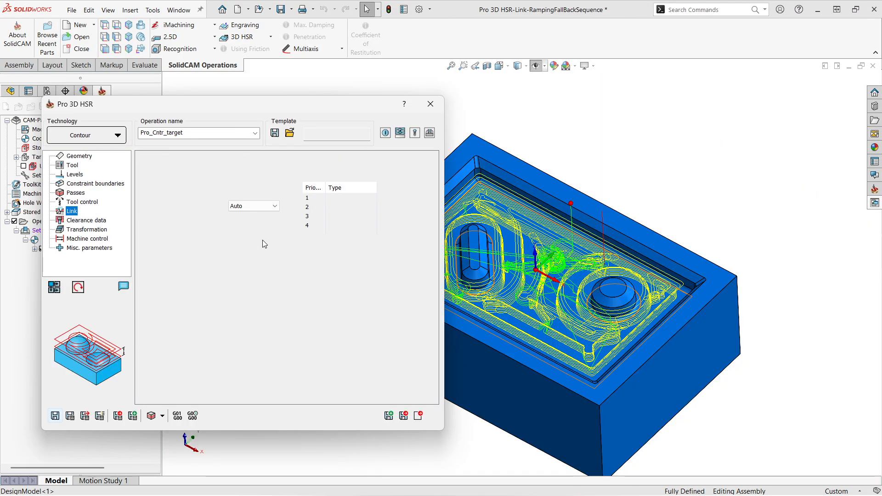
{"action": "left_click", "coordinate": [265, 209]}
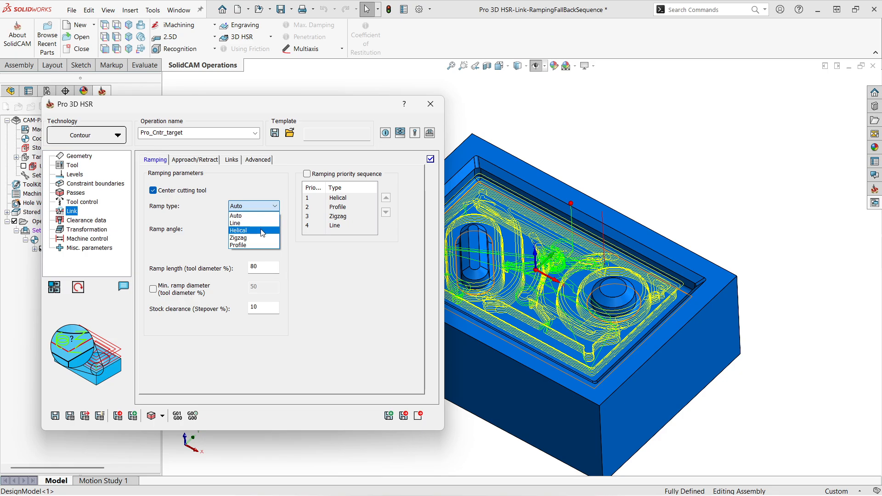
{"action": "left_click", "coordinate": [254, 224]}
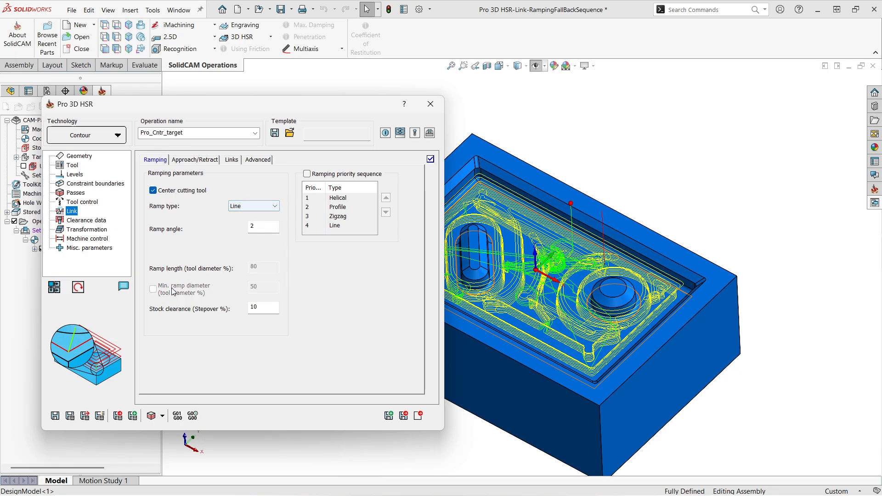
{"action": "left_click", "coordinate": [70, 415]}
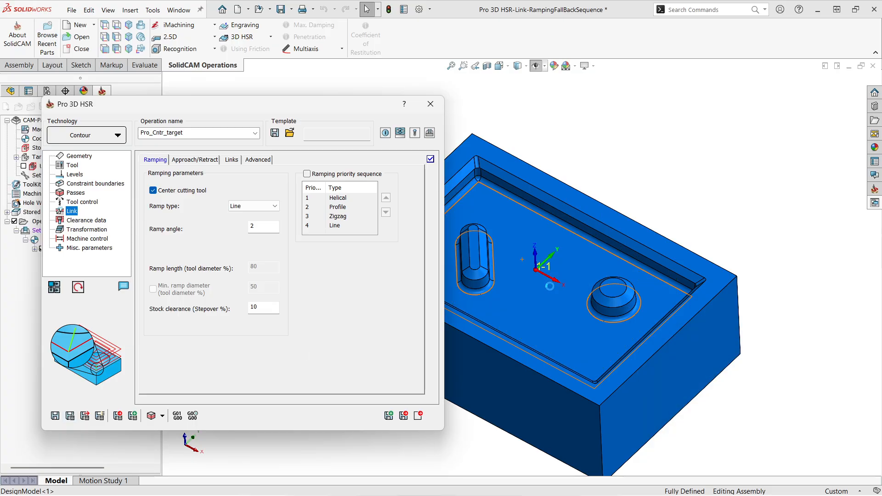
{"action": "scroll", "coordinate": [534, 283], "scroll_direction": "up", "scroll_amount": 3}
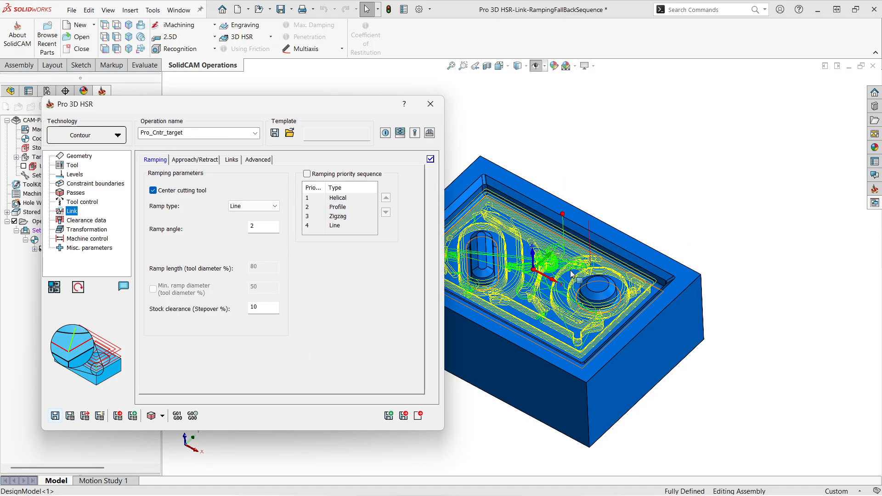
{"action": "scroll", "coordinate": [470, 286], "scroll_direction": "down", "scroll_amount": 5}
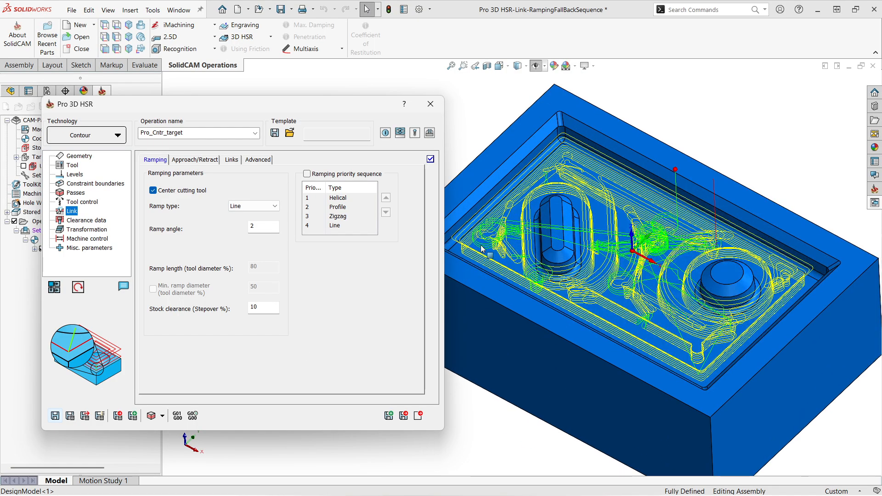
Set the ramp type back to Auto in the link ramping parameters.
{"action": "left_click", "coordinate": [264, 207]}
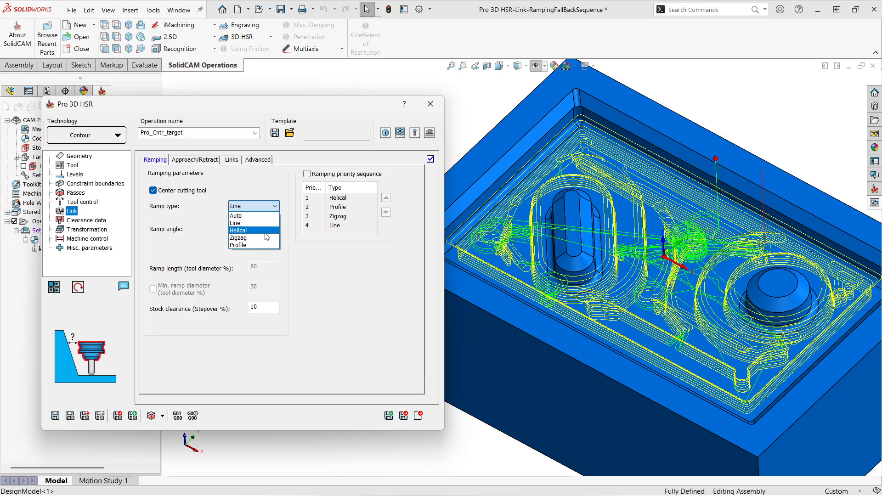
{"action": "left_click", "coordinate": [333, 275]}
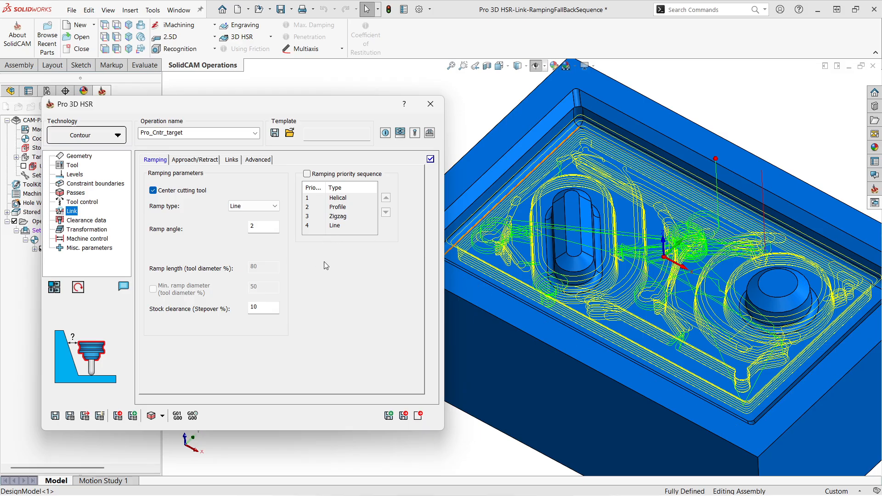
{"action": "left_click", "coordinate": [265, 207]}
{"action": "left_click", "coordinate": [248, 221]}
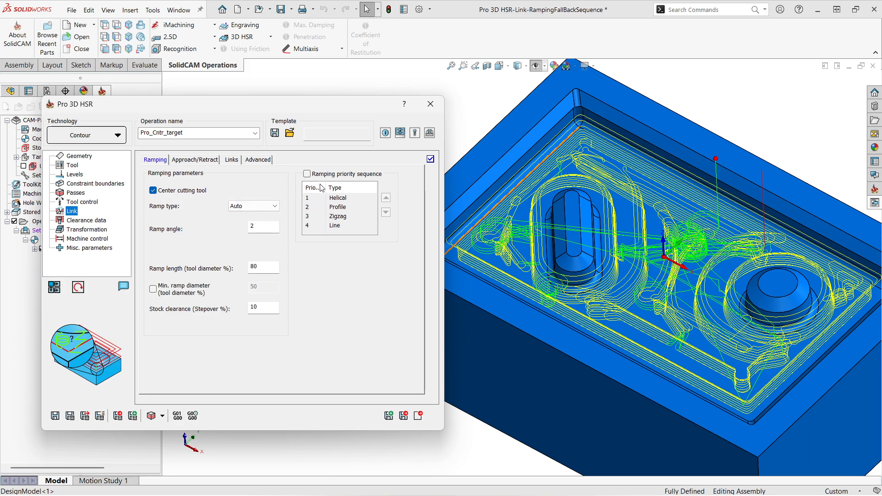
Enable the ramping priority sequence in the order Line, Profile, Helical, Zigzag and recalculate the toolpath.
{"action": "left_click", "coordinate": [304, 176]}
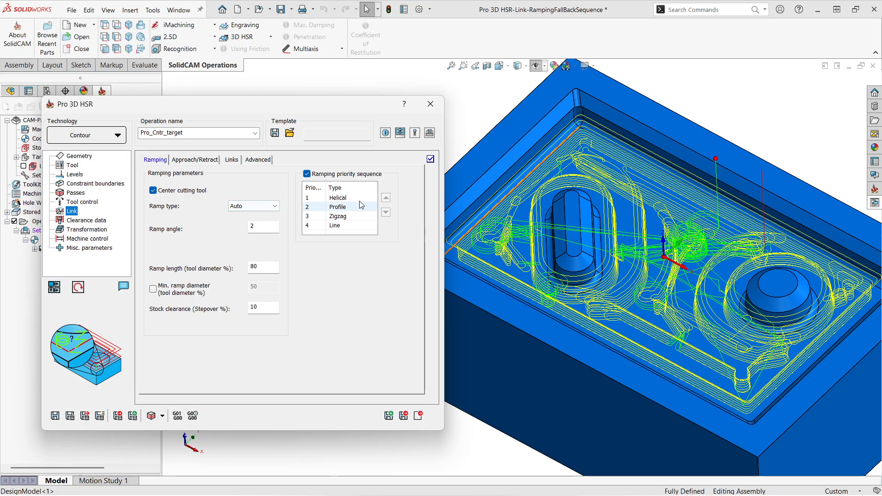
{"action": "left_click", "coordinate": [346, 226]}
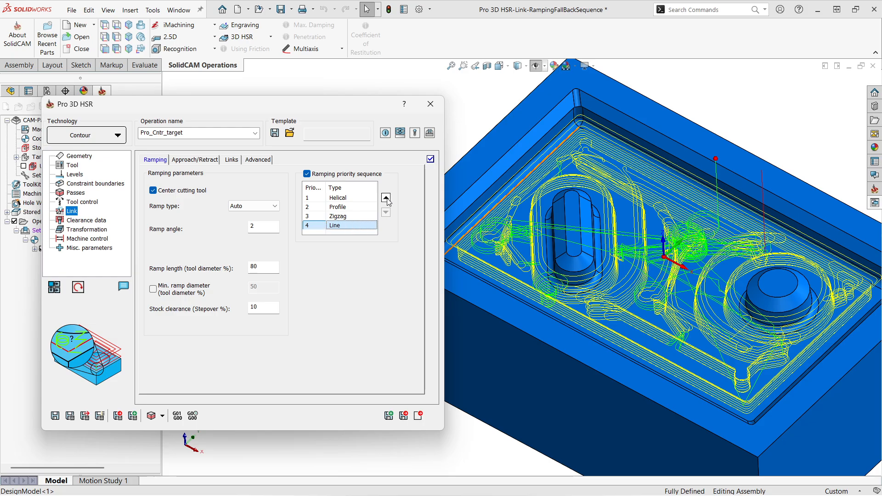
{"action": "left_click", "coordinate": [385, 197]}
{"action": "left_click", "coordinate": [385, 198]}
{"action": "left_click", "coordinate": [386, 198]}
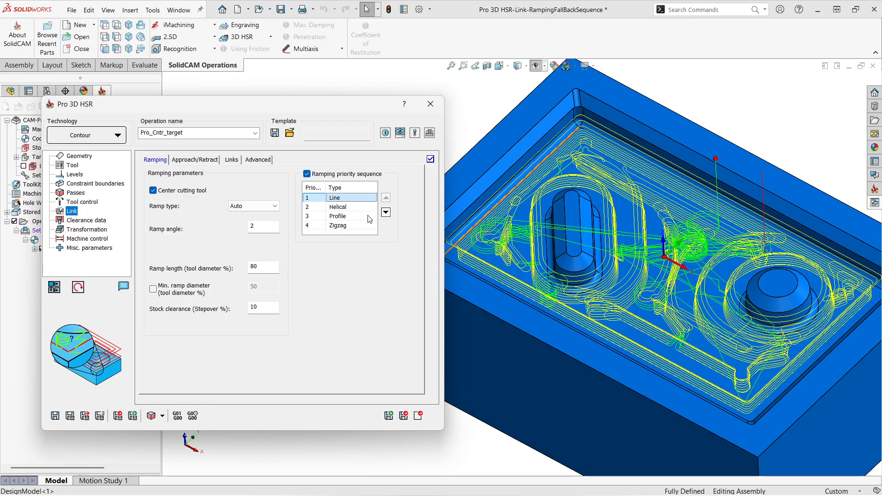
{"action": "left_click", "coordinate": [339, 218]}
{"action": "left_click", "coordinate": [385, 199]}
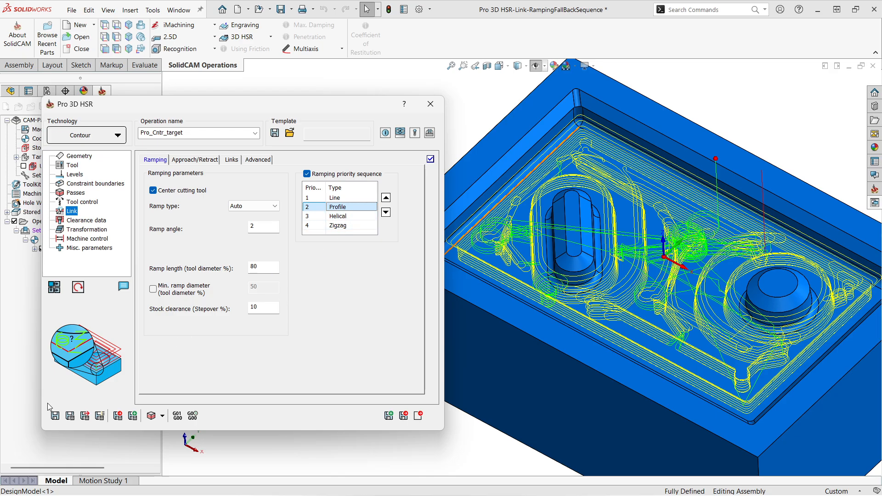
{"action": "left_click", "coordinate": [55, 416]}
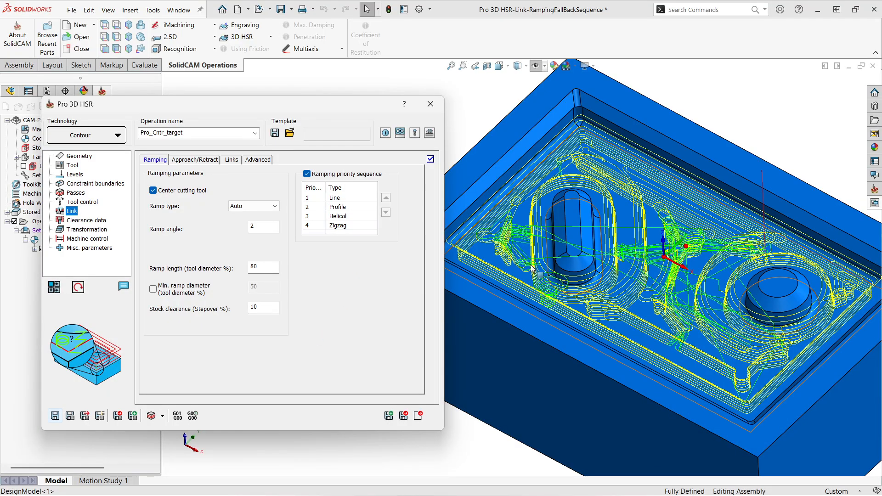
Examine the recalculated toolpath's ramp moves around the bosses and pocket corners.
{"action": "scroll", "coordinate": [526, 260], "scroll_direction": "up", "scroll_amount": 3}
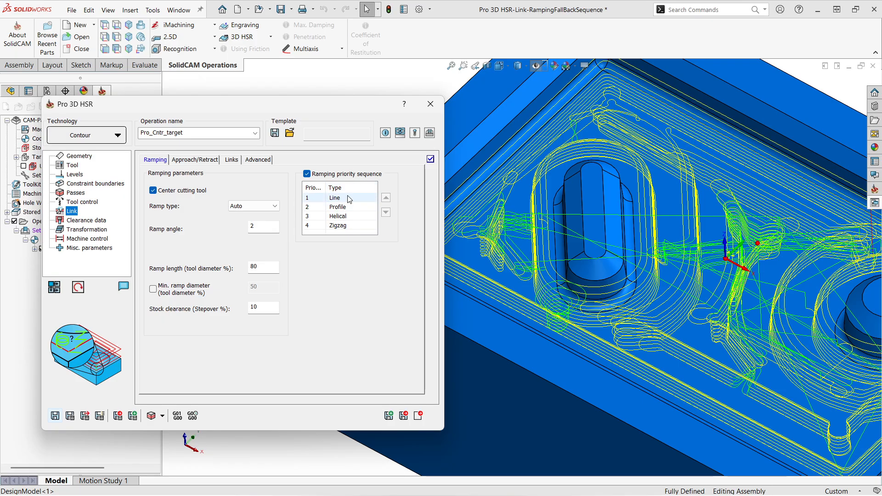
{"action": "middle_click_drag", "start_coordinate": [631, 251], "coordinate": [617, 270]}
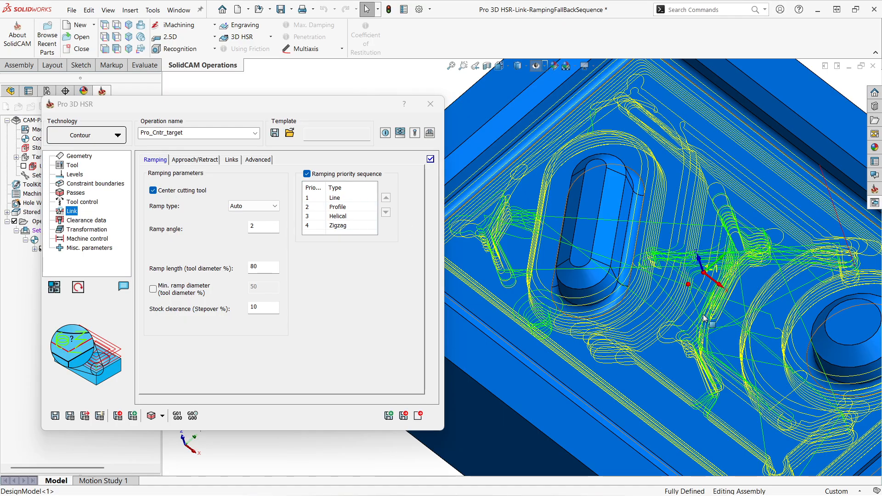
{"action": "middle_click_drag", "start_coordinate": [700, 301], "coordinate": [377, 239]}
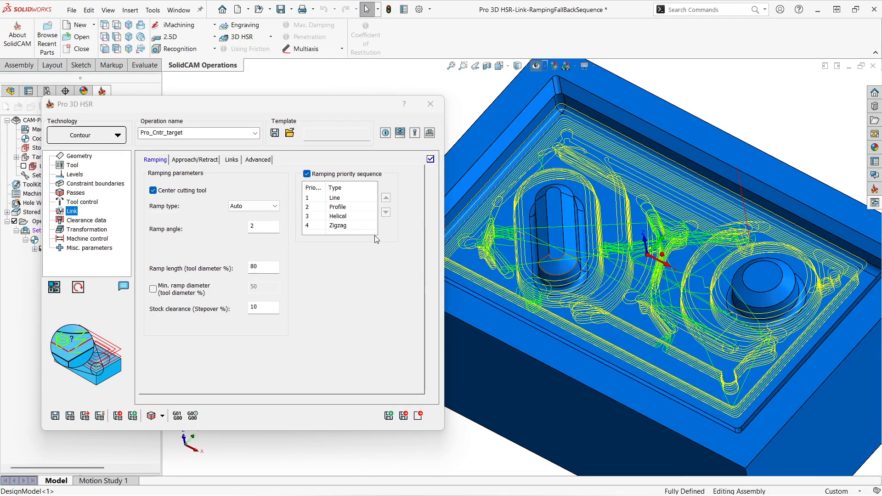
Move Zigzag up to second place, after Line, in the ramping priority sequence and recalculate the toolpath to check its ramp moves.
{"action": "left_click", "coordinate": [358, 225]}
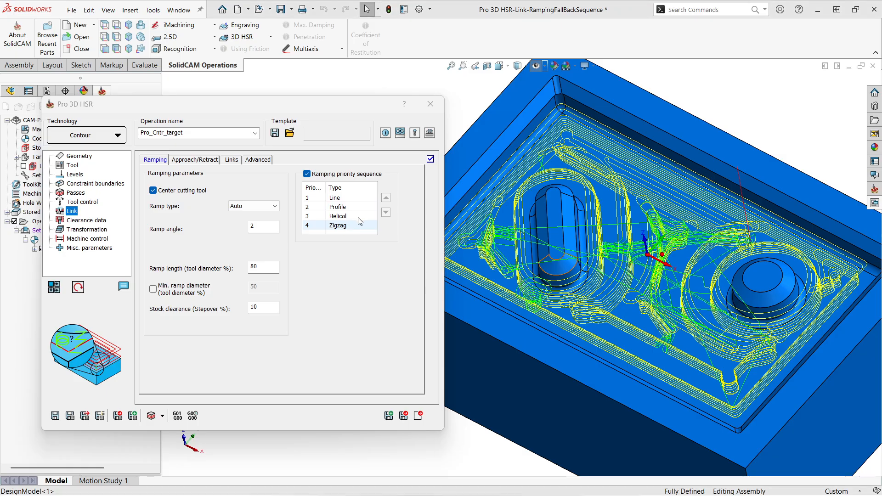
{"action": "left_click", "coordinate": [386, 199]}
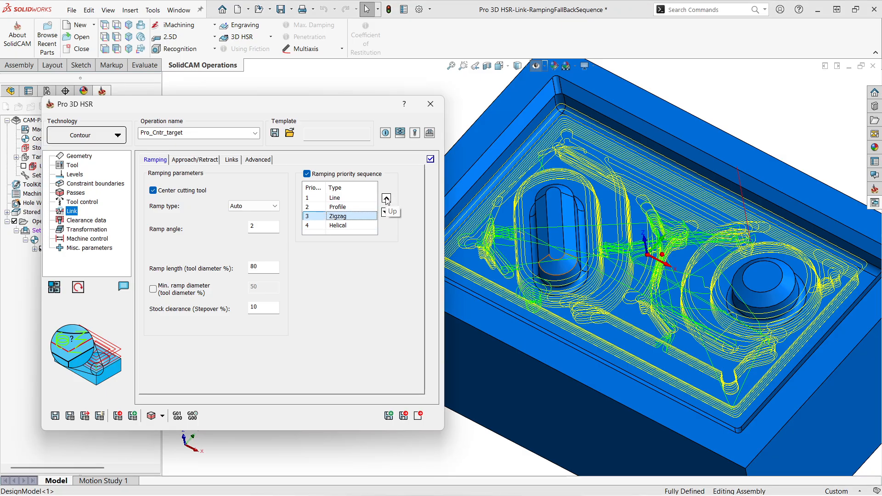
{"action": "left_click", "coordinate": [385, 198]}
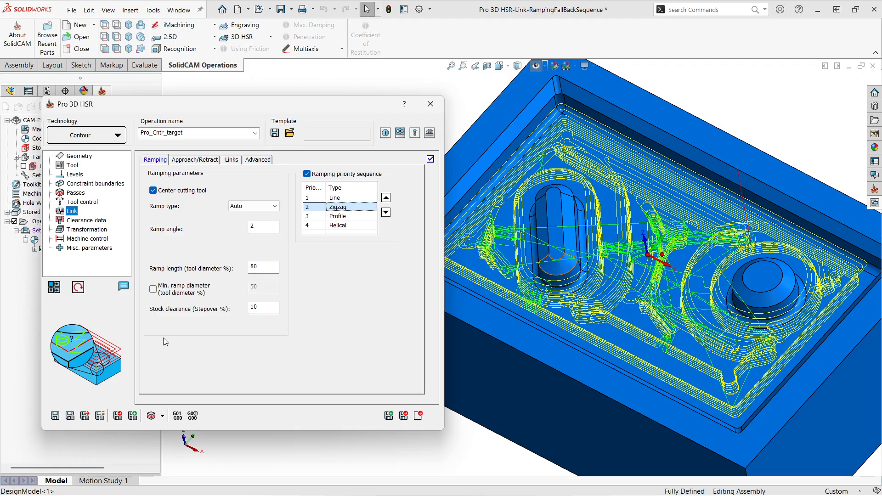
{"action": "left_click", "coordinate": [70, 416]}
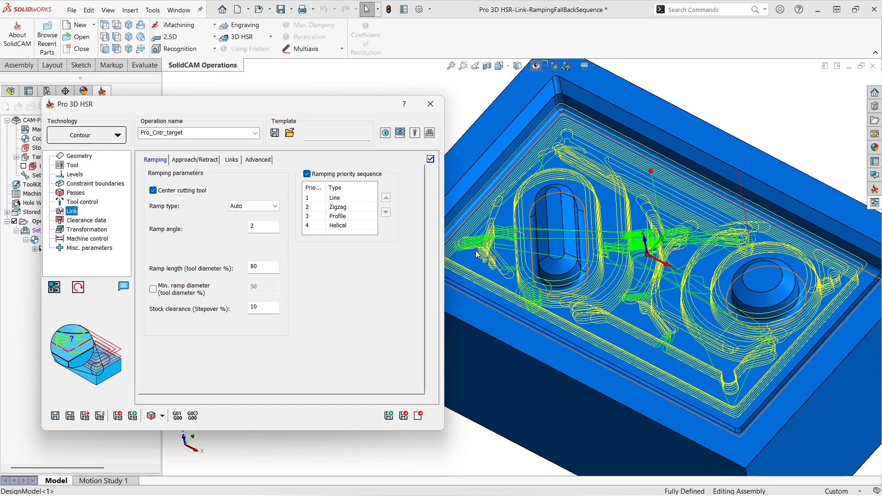
{"action": "scroll", "coordinate": [472, 253], "scroll_direction": "down", "scroll_amount": 4}
{"action": "scroll", "coordinate": [537, 259], "scroll_direction": "up", "scroll_amount": 2}
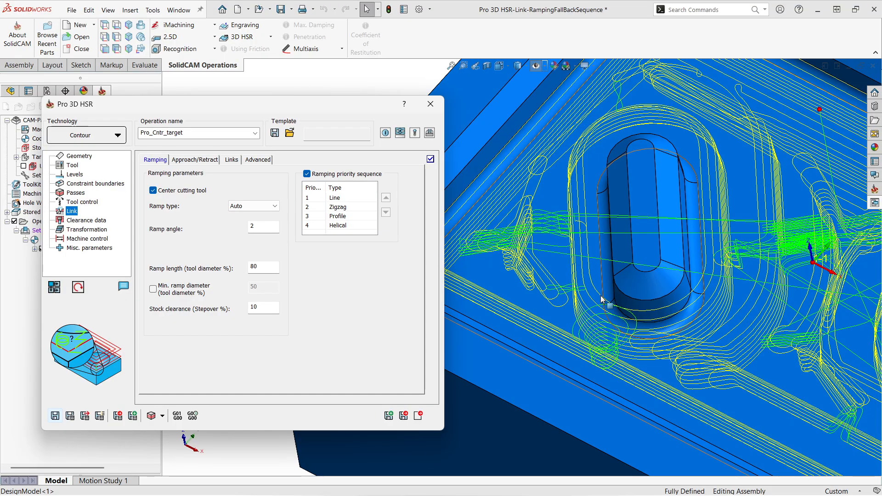
{"action": "left_click", "coordinate": [606, 281]}
{"action": "middle_click_drag", "start_coordinate": [606, 283], "coordinate": [737, 313]}
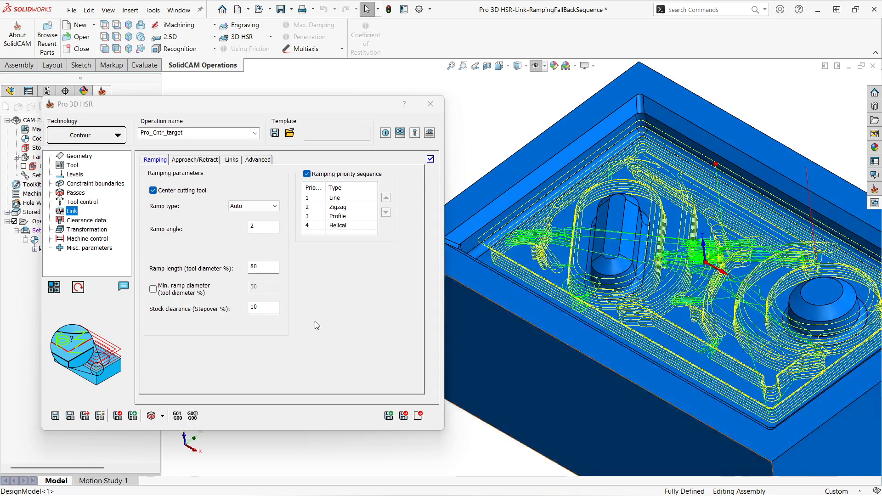
{"action": "left_click", "coordinate": [353, 320]}
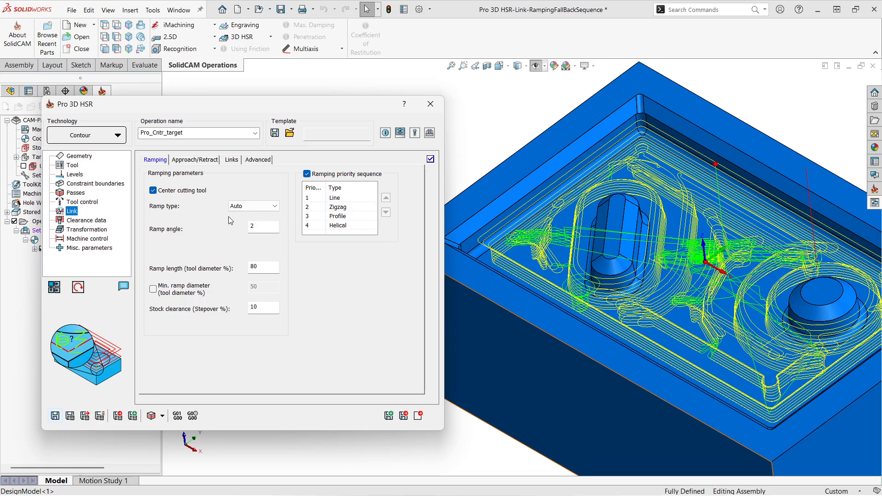
{"action": "left_click", "coordinate": [246, 207]}
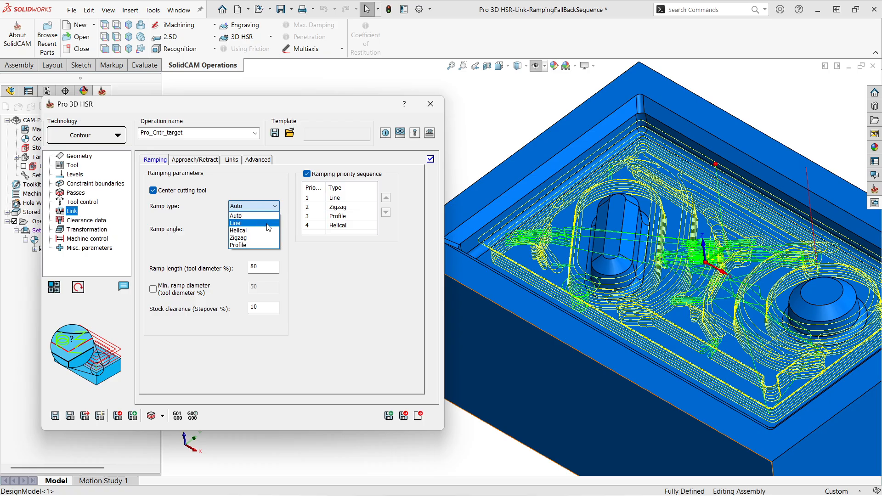
{"action": "left_click", "coordinate": [362, 286]}
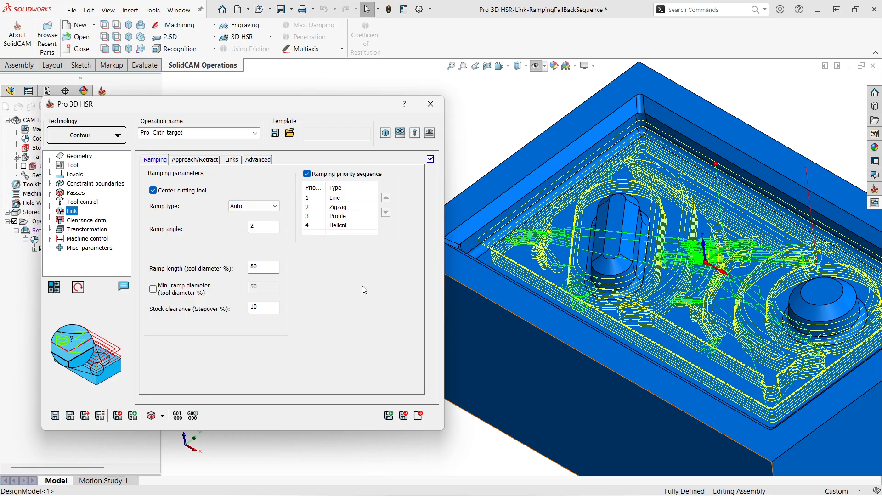